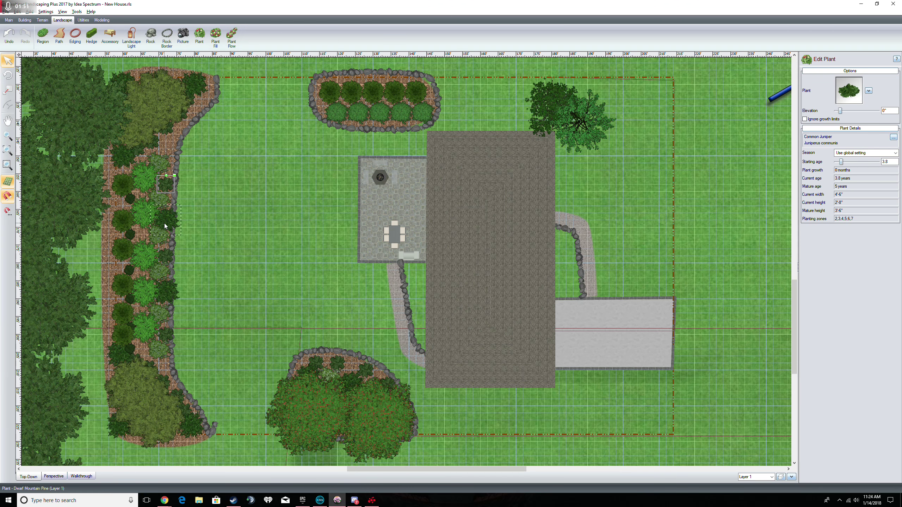
Set the environment season to Spring and launch the full-screen realtime walkthrough with standard camera control
click(166, 253)
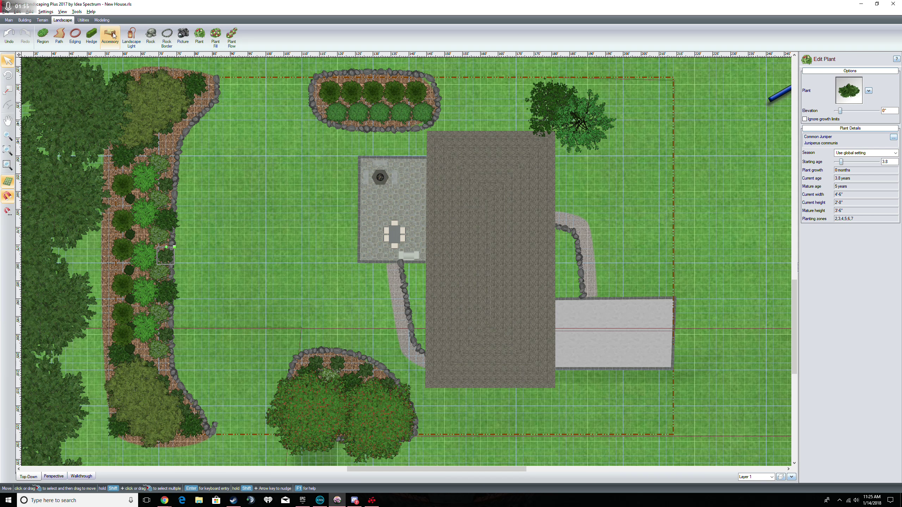
click(77, 12)
mouse_move(62, 12)
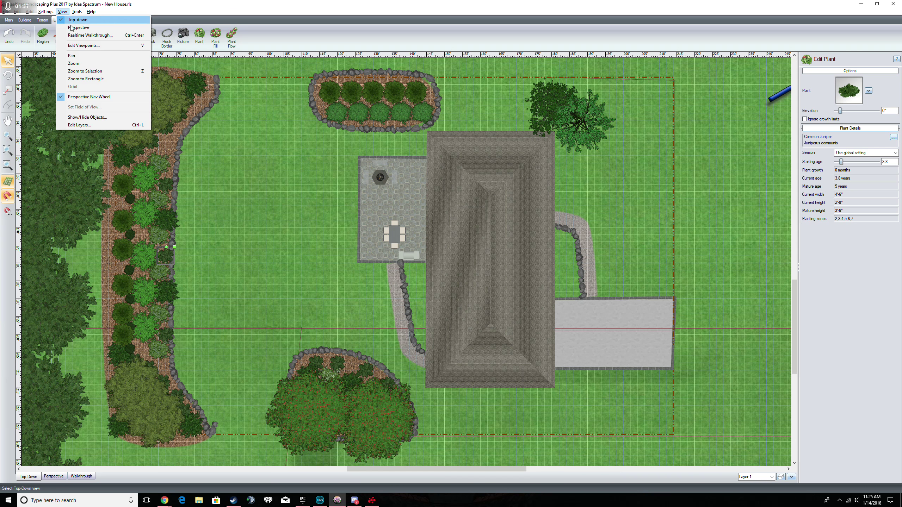
click(76, 35)
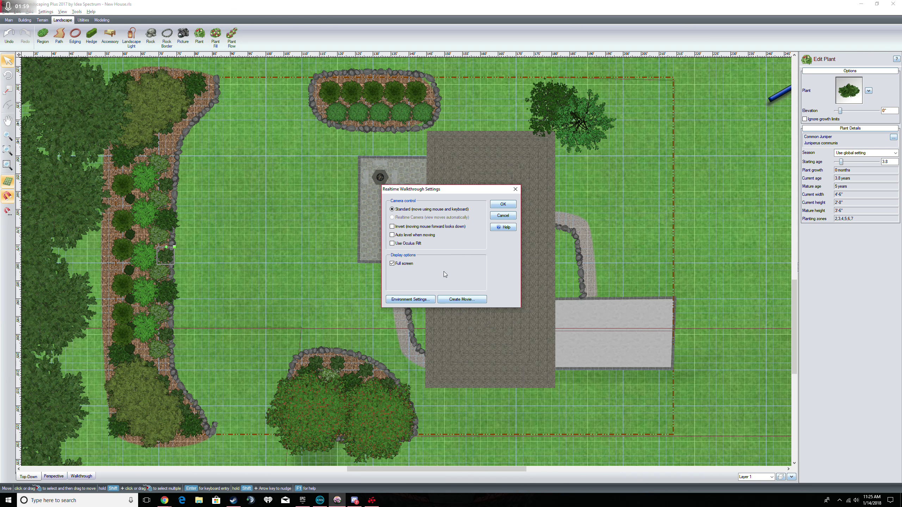
click(415, 299)
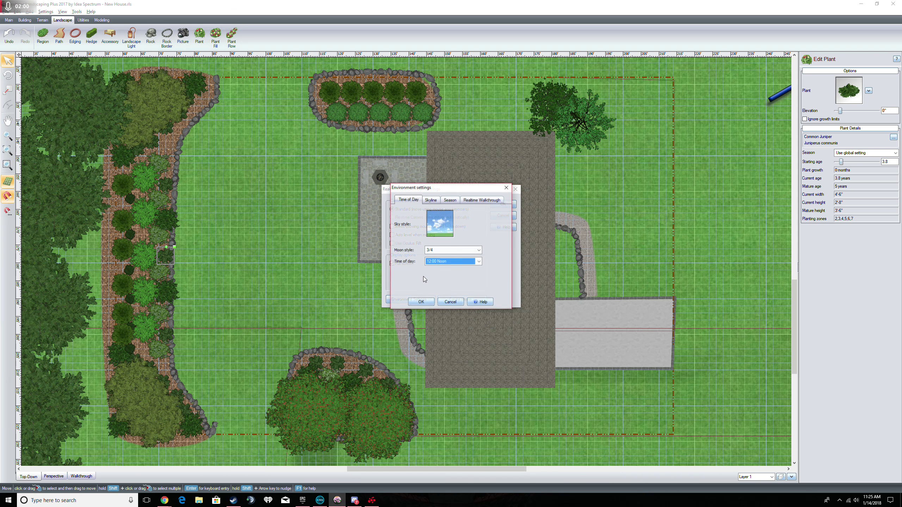
click(449, 201)
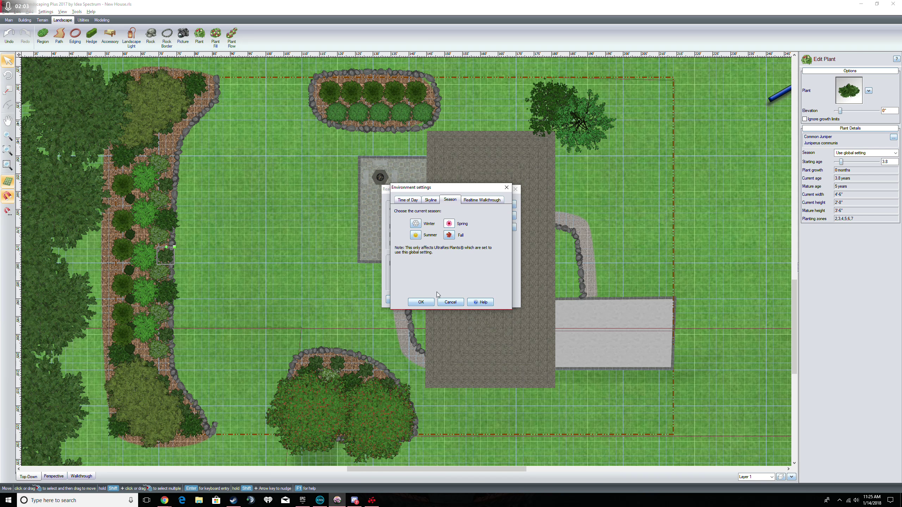
click(422, 302)
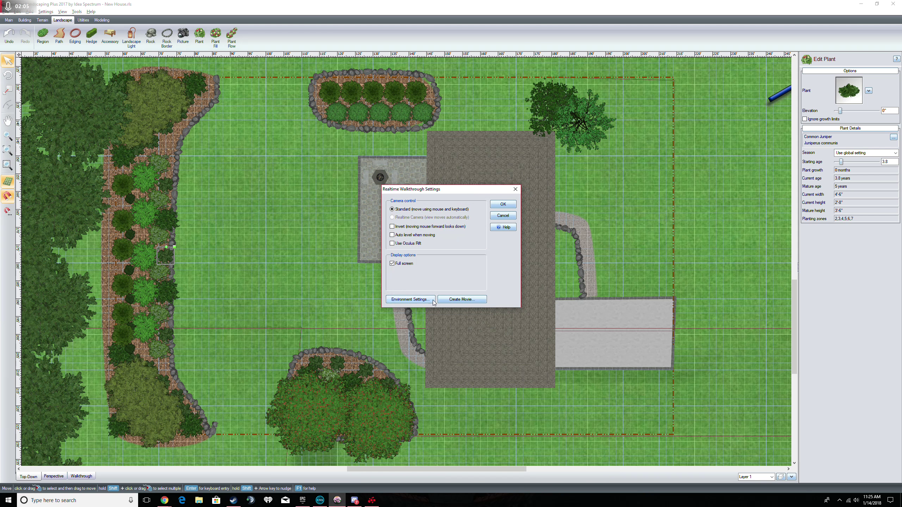
click(498, 205)
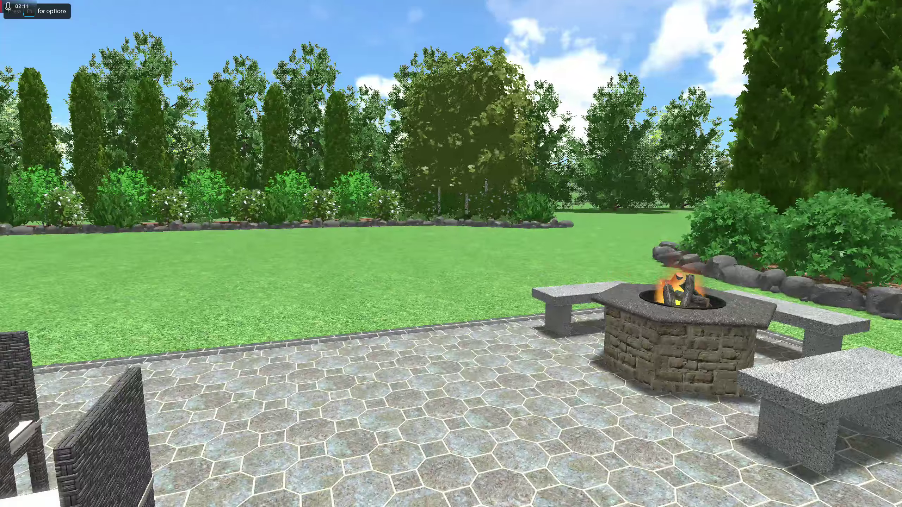
Walk through the spring backyard, examining the rear planting bed and the patio, and exit the walkthrough
key(w)
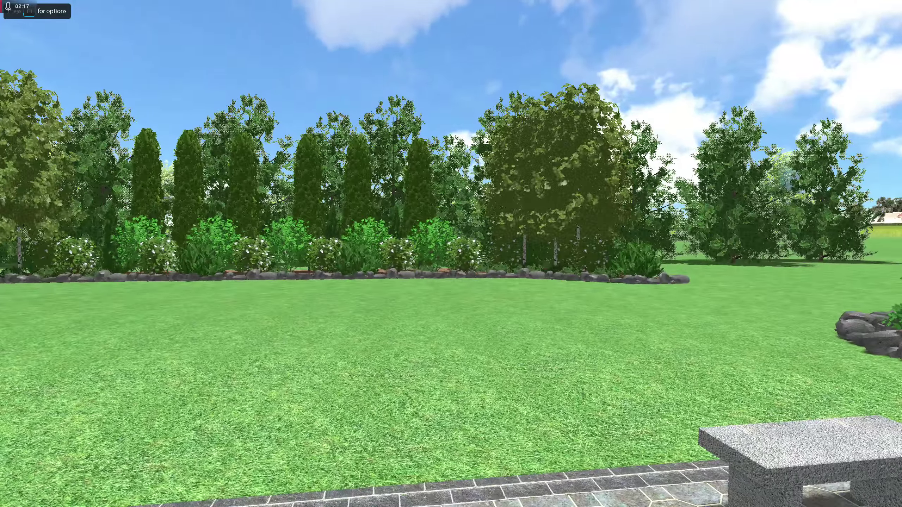
key(w)
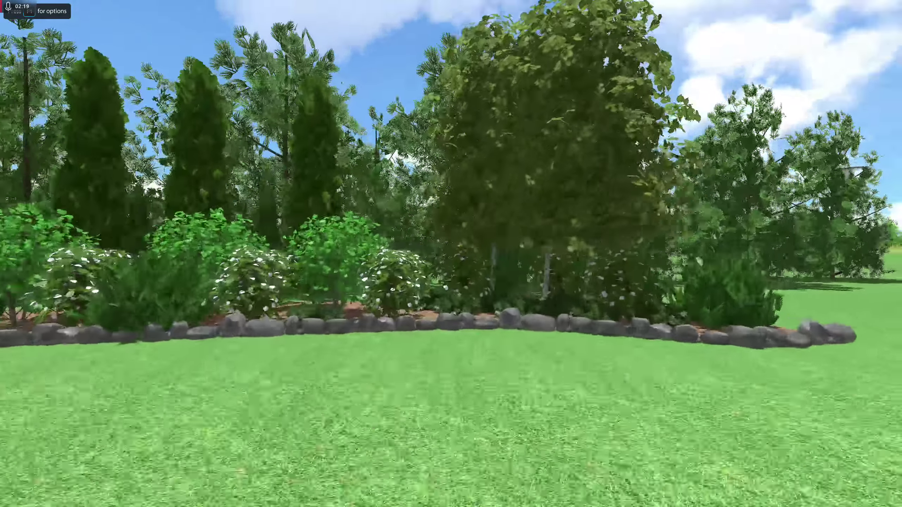
key(s)
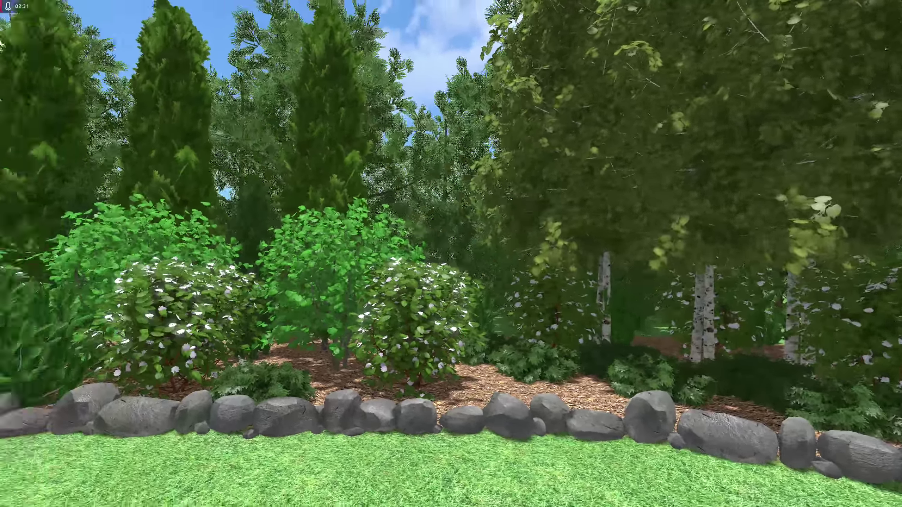
key(a)
key(s)
key(s)
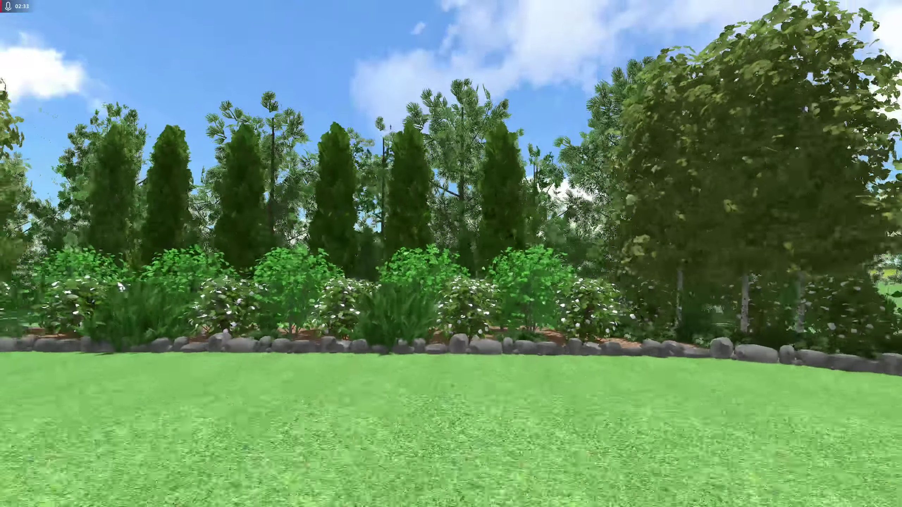
key(w)
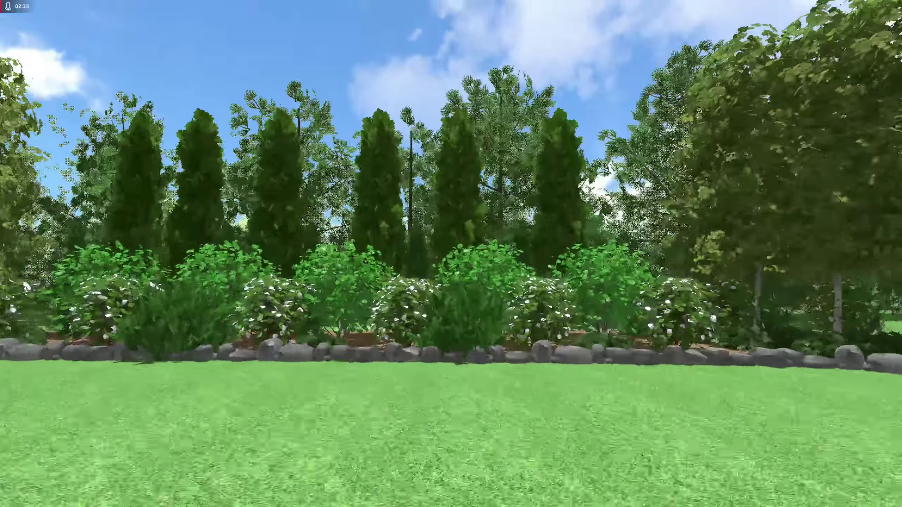
key(s)
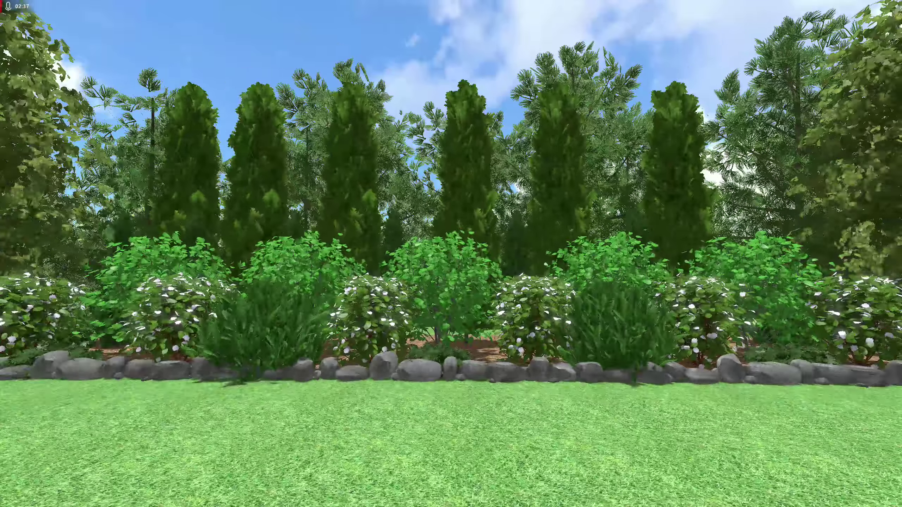
key(a)
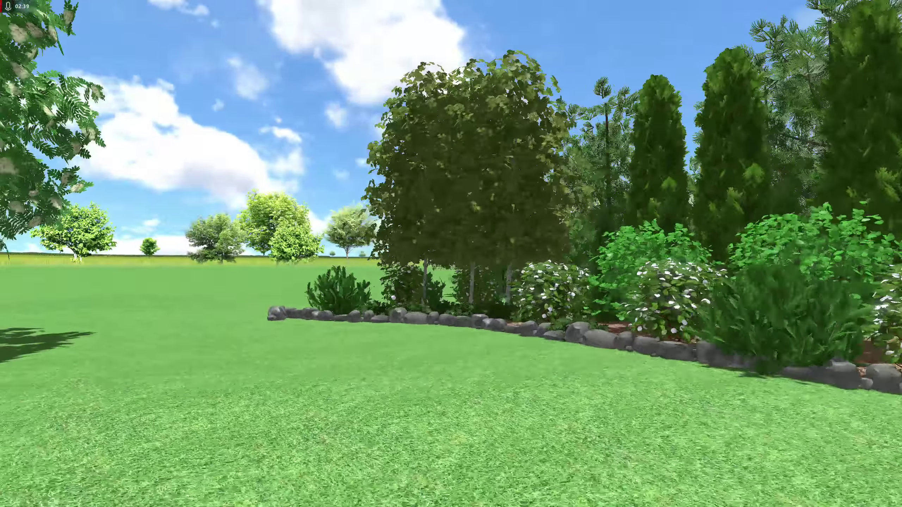
key(s)
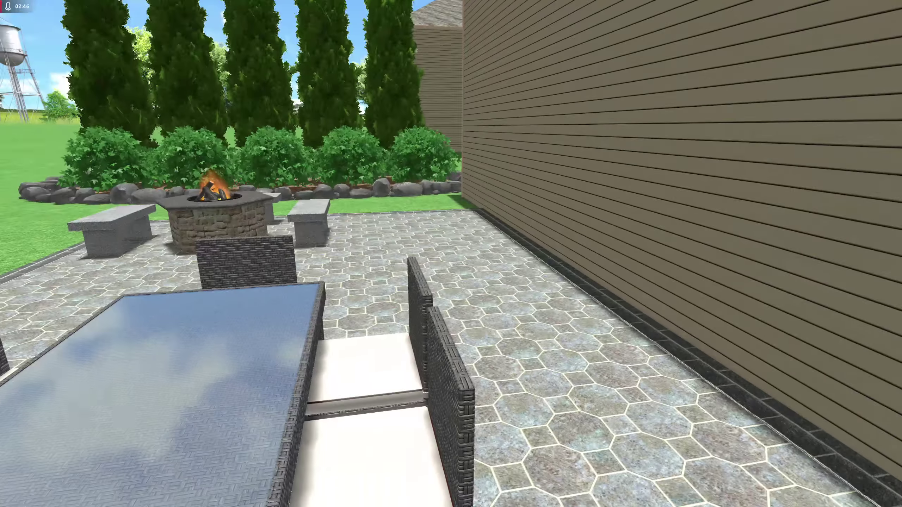
key(w)
key(Escape)
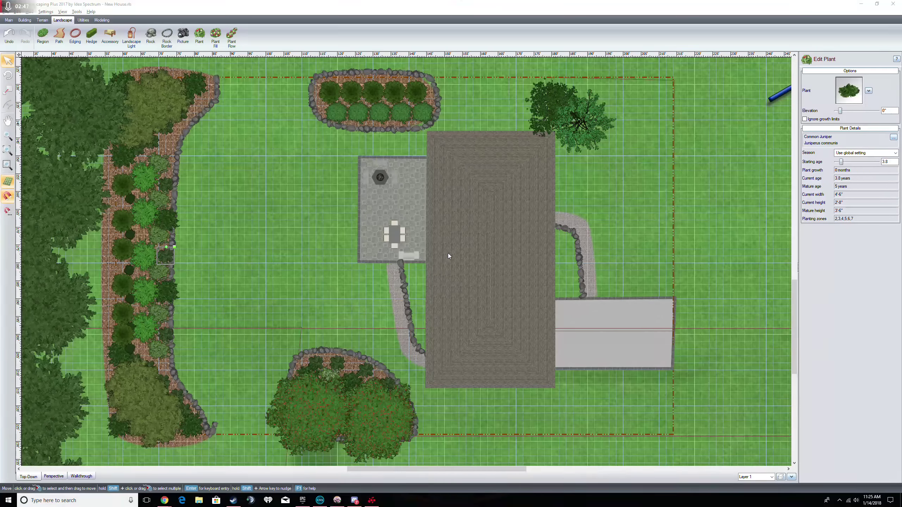
Change the environment season to Summer and start the full-screen realtime walkthrough
click(76, 11)
mouse_move(62, 11)
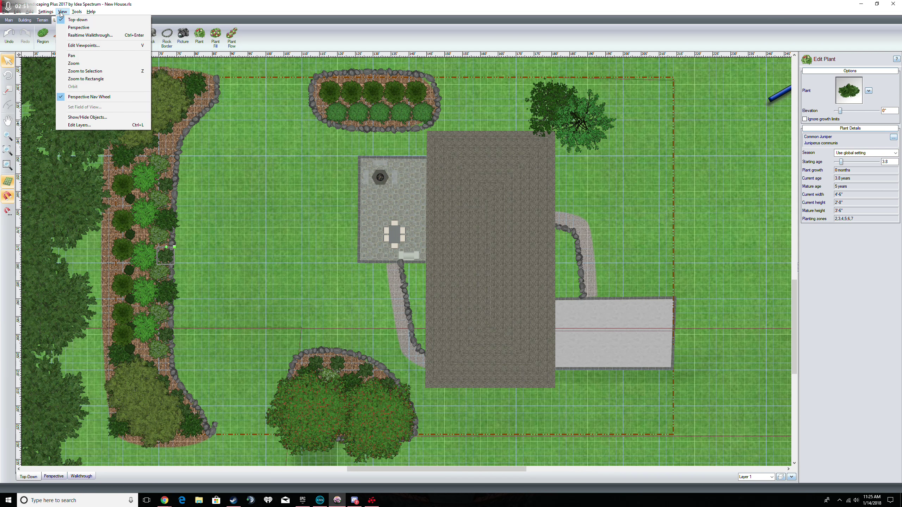
click(92, 35)
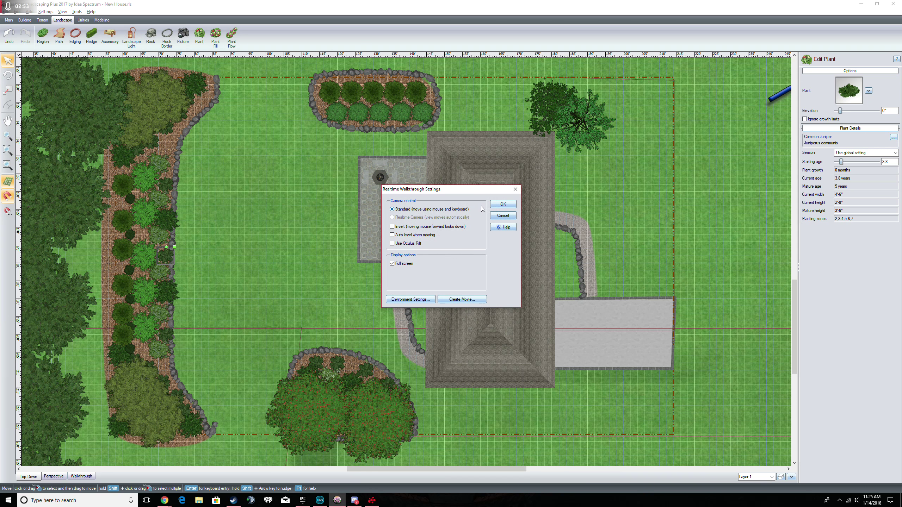
click(410, 299)
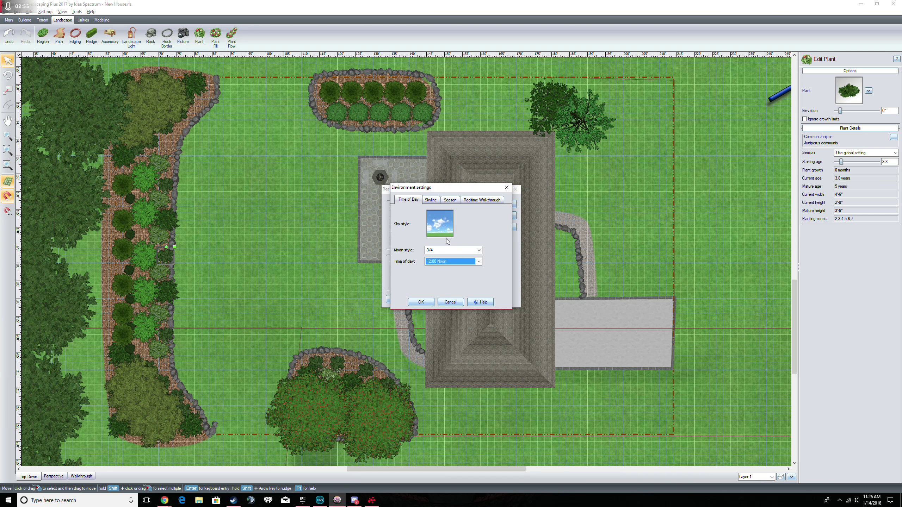
click(450, 200)
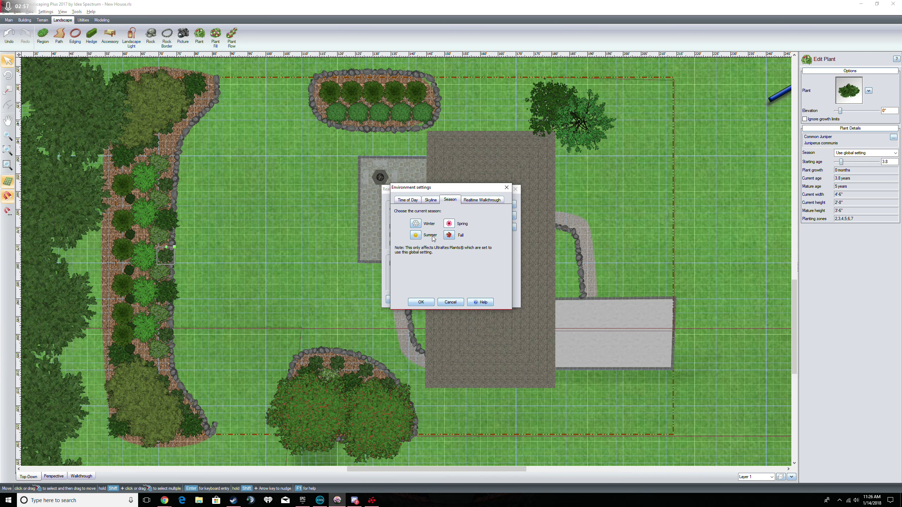
click(419, 302)
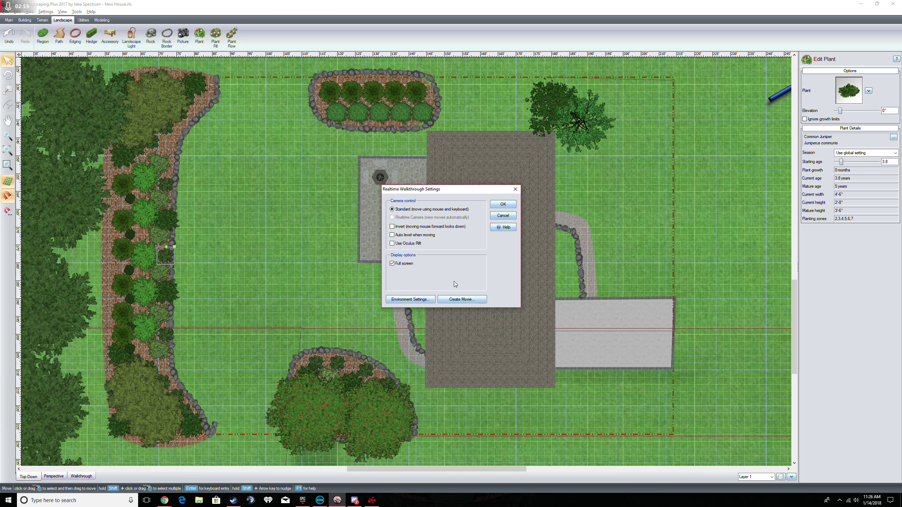
click(503, 205)
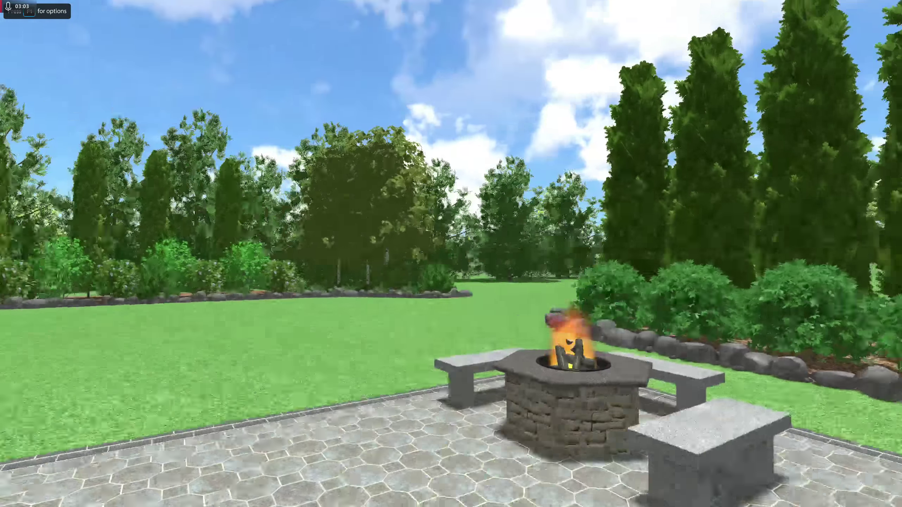
Tour the yard in summer, examining the rear bed and the flowering trees beside the house, and return to the plan
key(w)
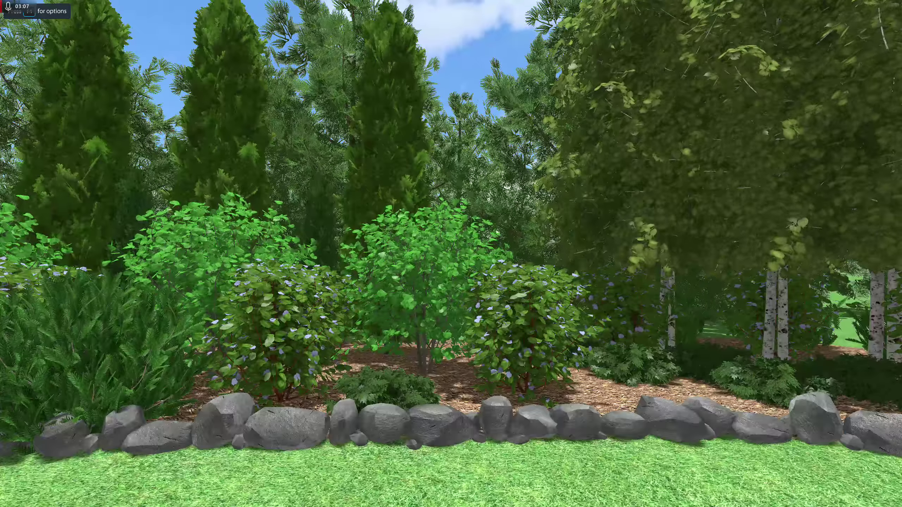
key(w)
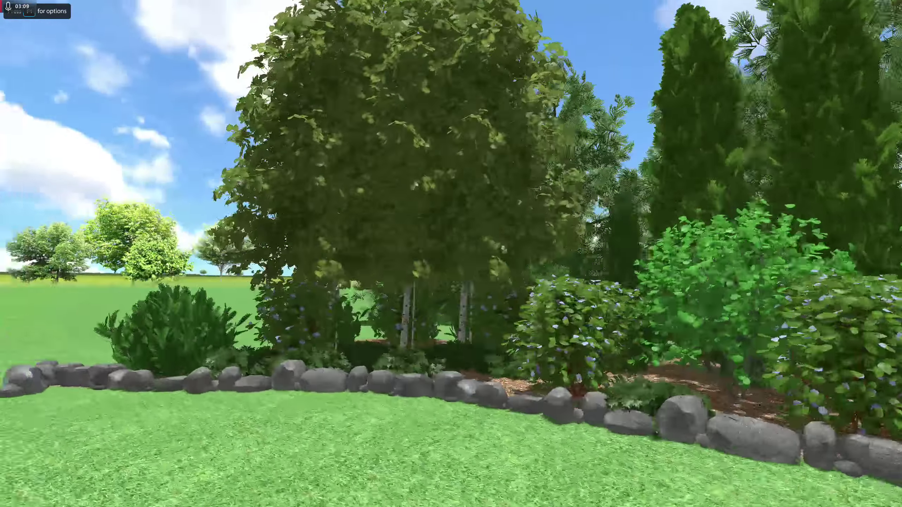
key(s)
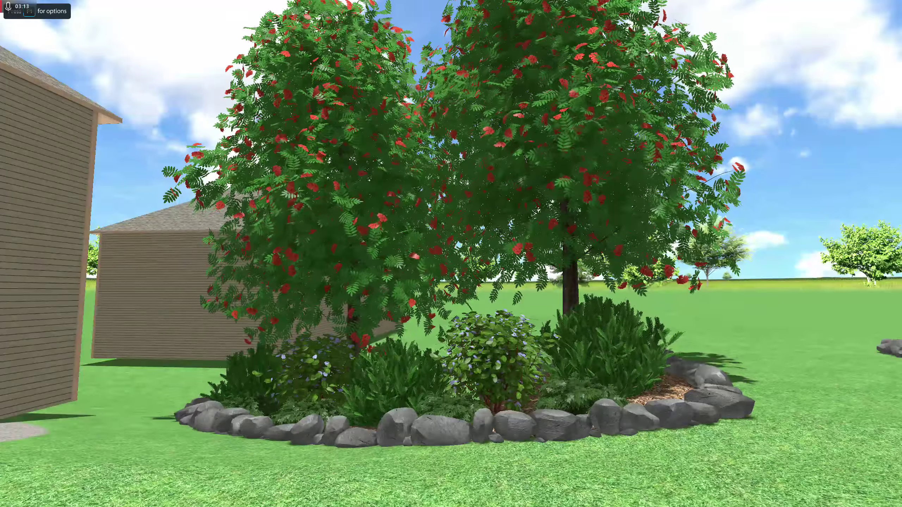
key(s)
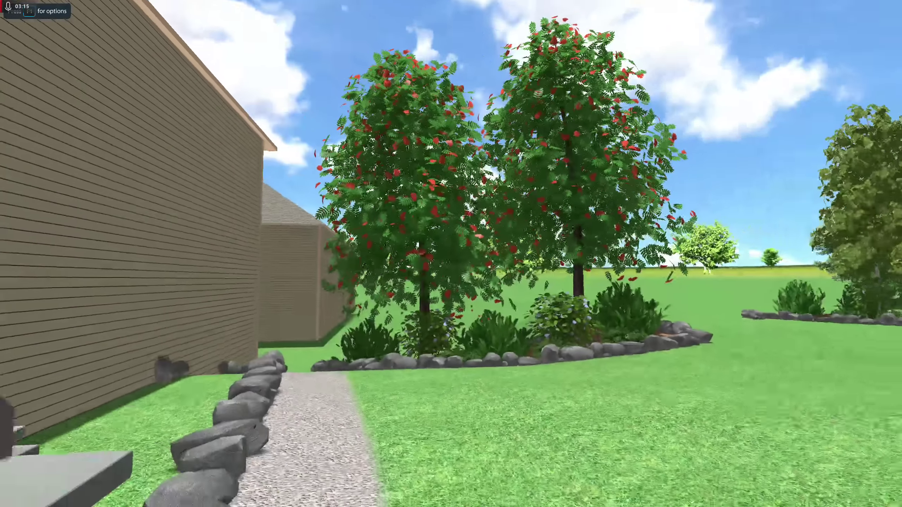
key(Escape)
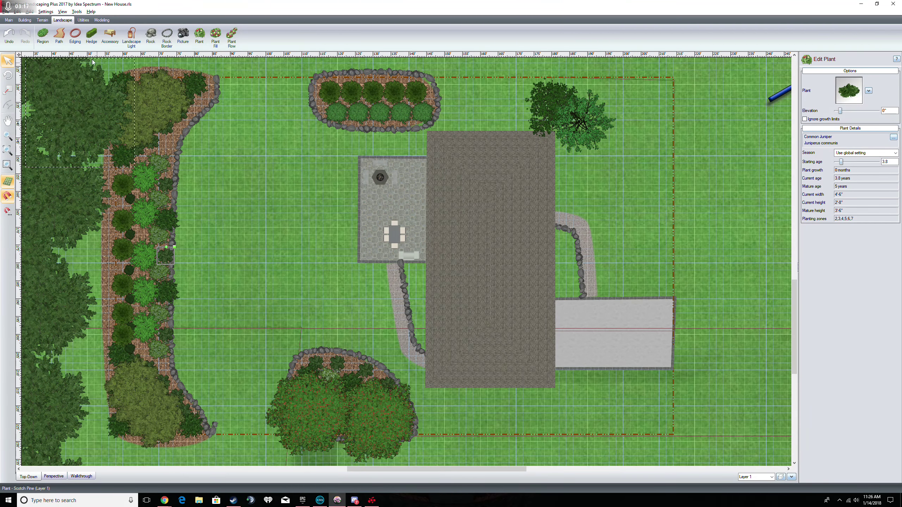
Switch the environment season to Fall and relaunch the full-screen realtime walkthrough
click(62, 12)
click(81, 36)
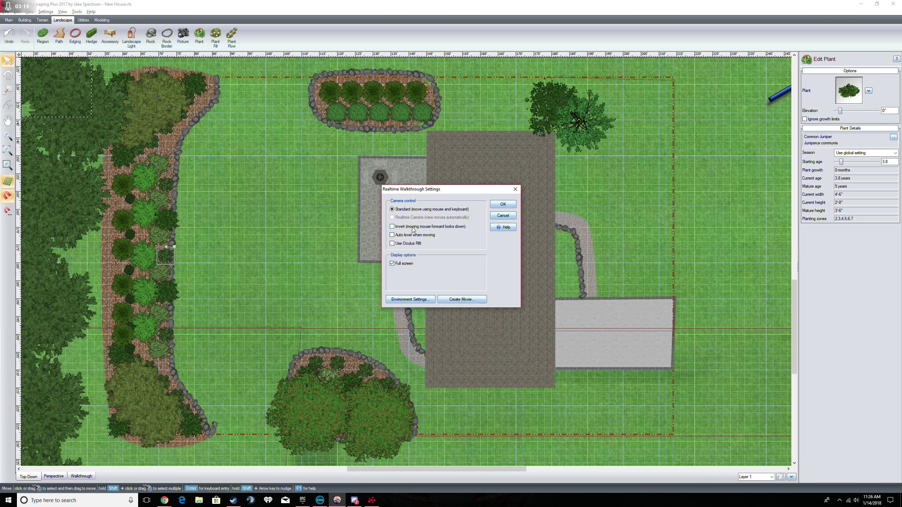
click(411, 300)
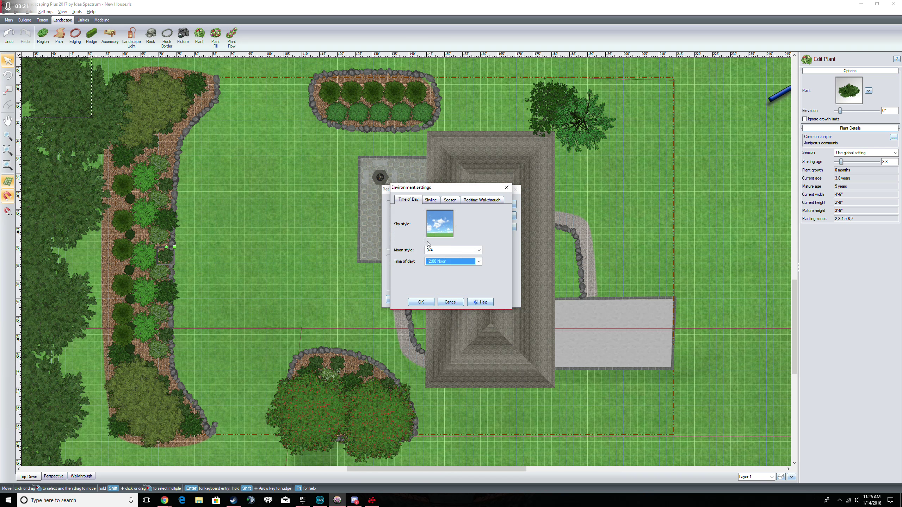
click(448, 201)
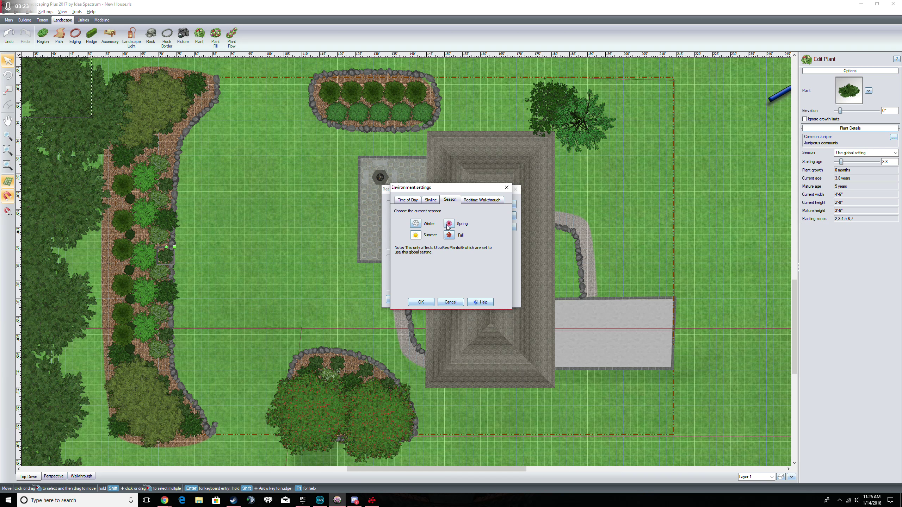
click(430, 301)
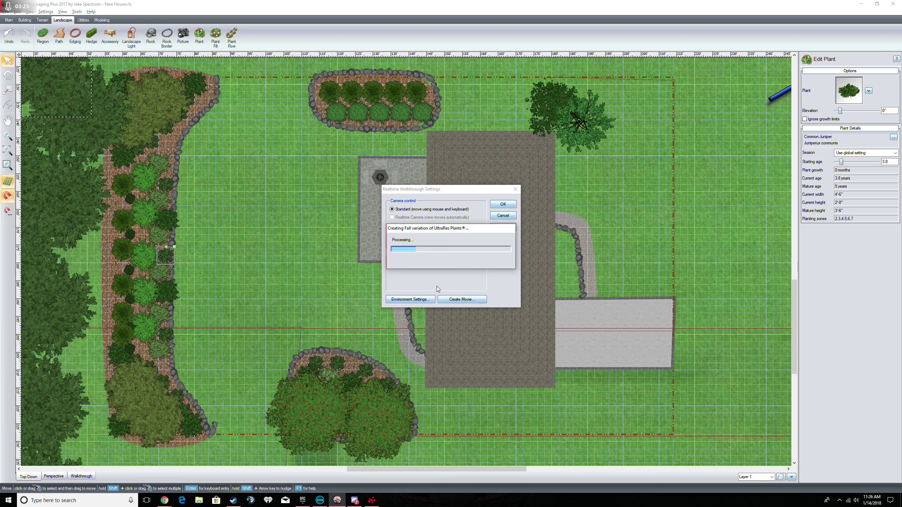
click(502, 205)
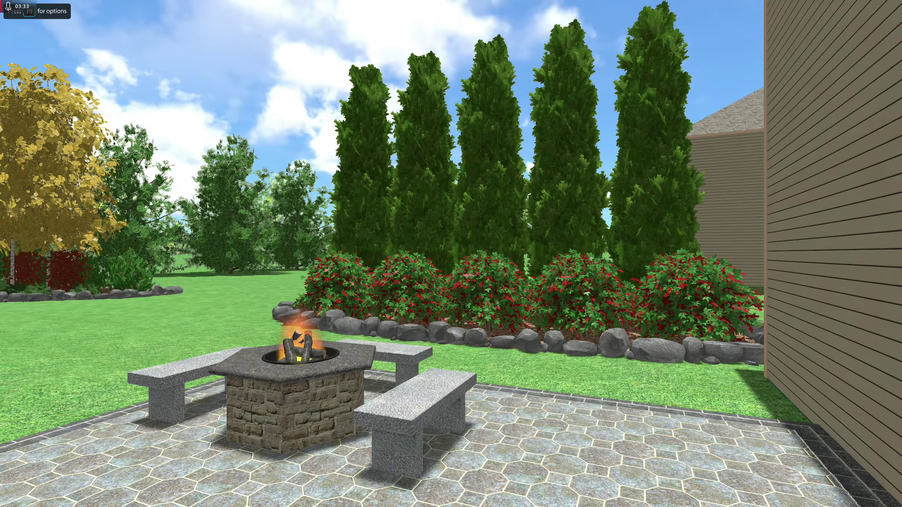
Tour the fall backyard, examining the patio surroundings, the rear planting bed and the trees beside the house, and exit the walkthrough
key(w)
key(a)
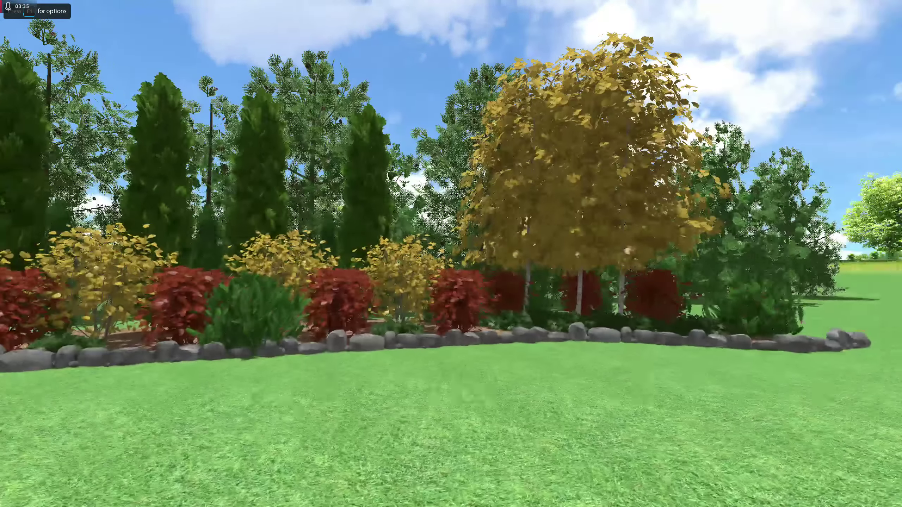
key(w)
key(d)
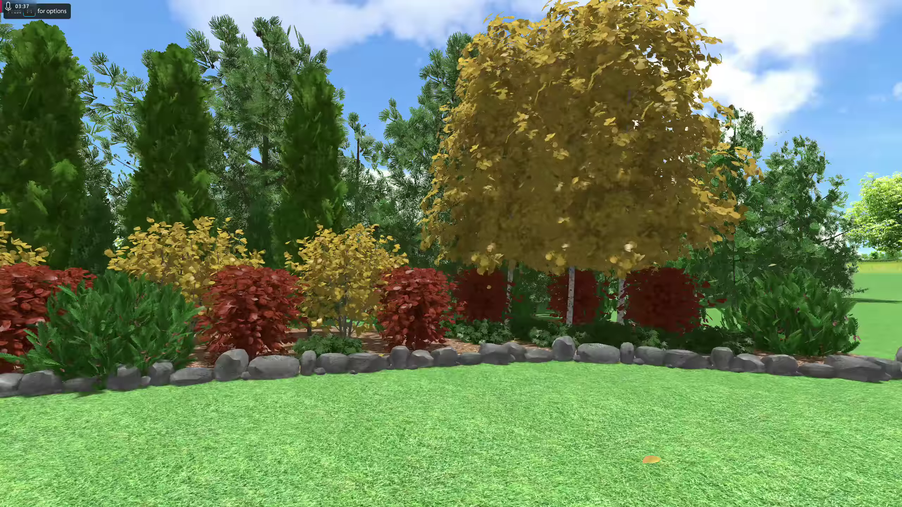
key(s)
key(w)
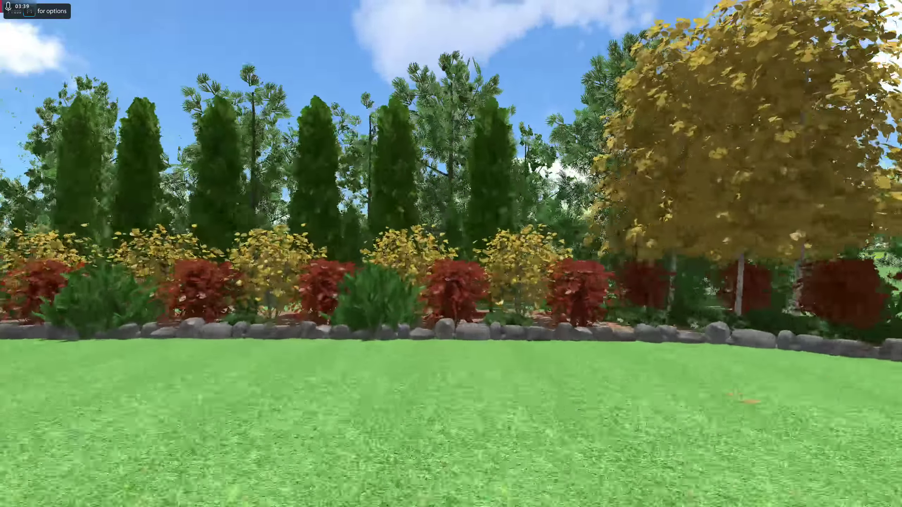
key(s)
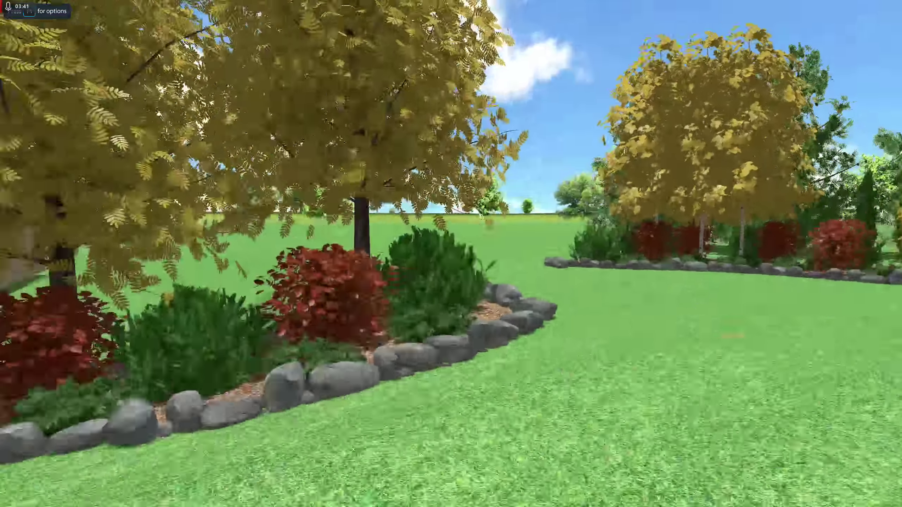
key(s)
key(s)
key(s)
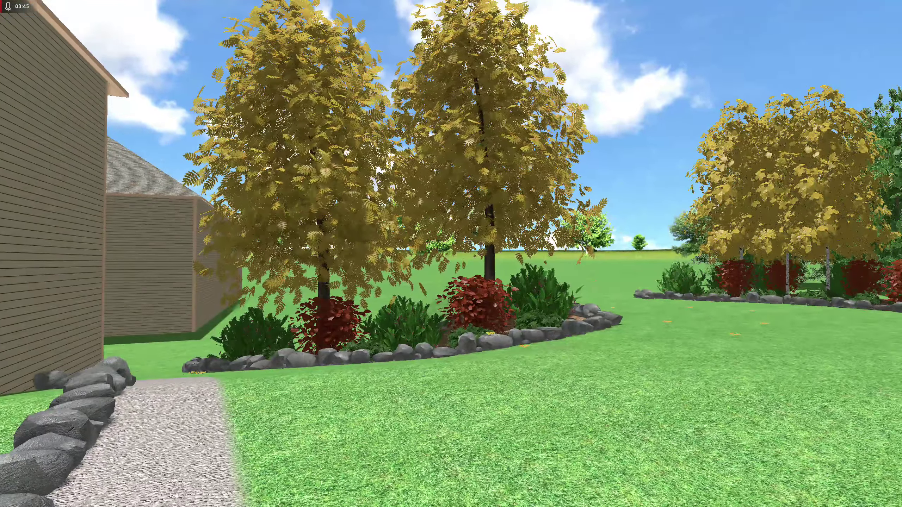
key(Escape)
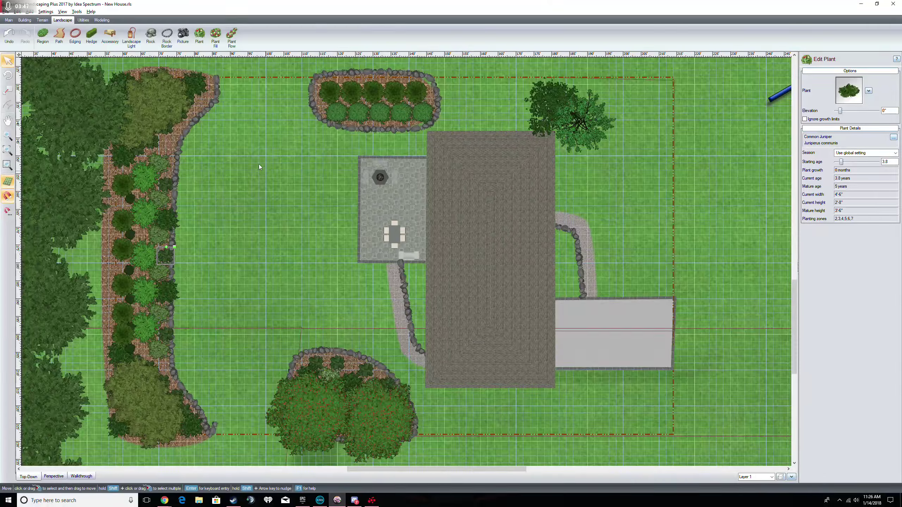
Change the environment season to Winter and start the full-screen realtime walkthrough
click(62, 12)
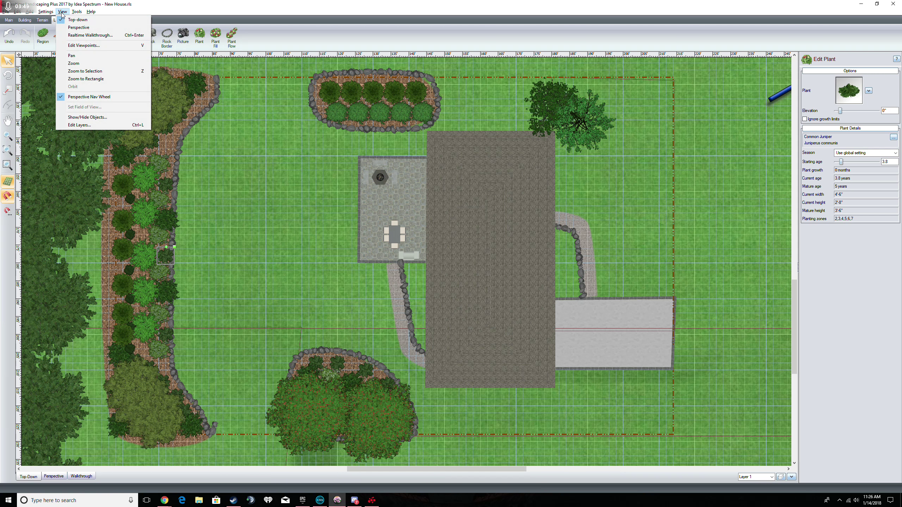
click(79, 35)
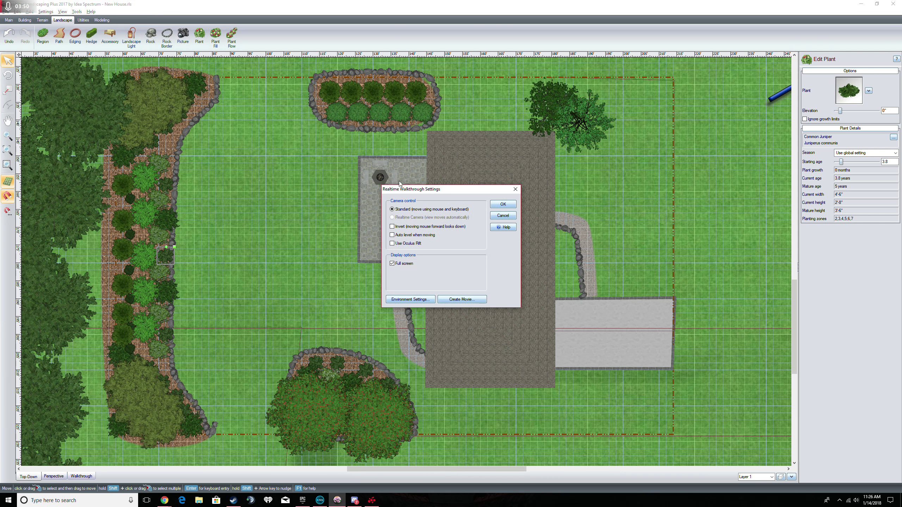
click(411, 300)
click(448, 200)
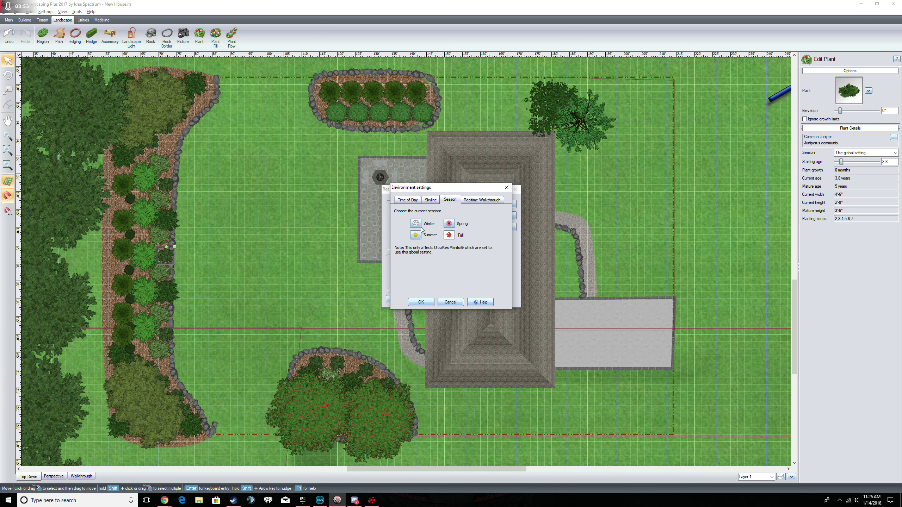
click(421, 302)
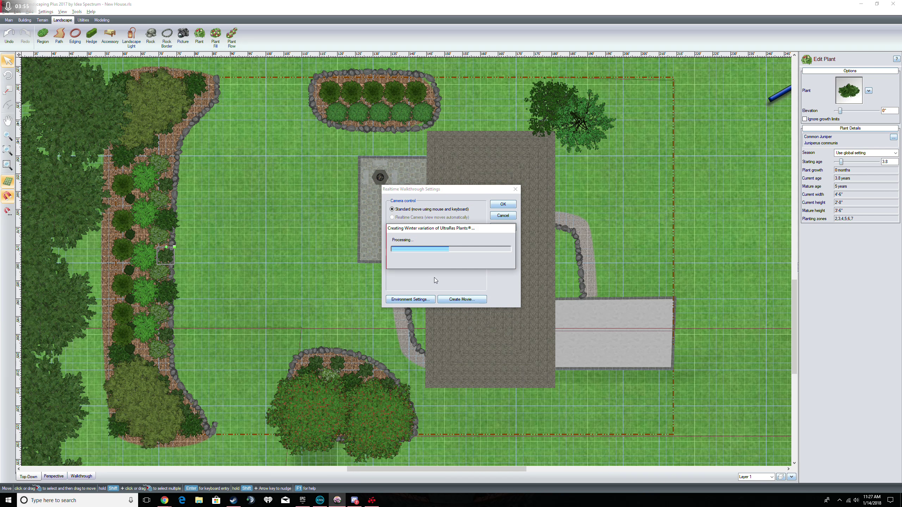
click(494, 206)
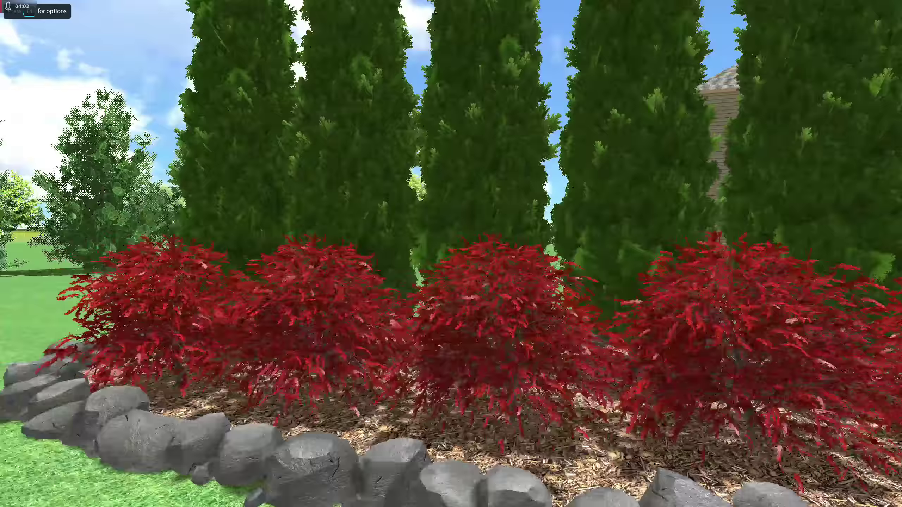
Examine the winter look of the shrub bed near the patio and the rear planting bed with its birches
key(s)
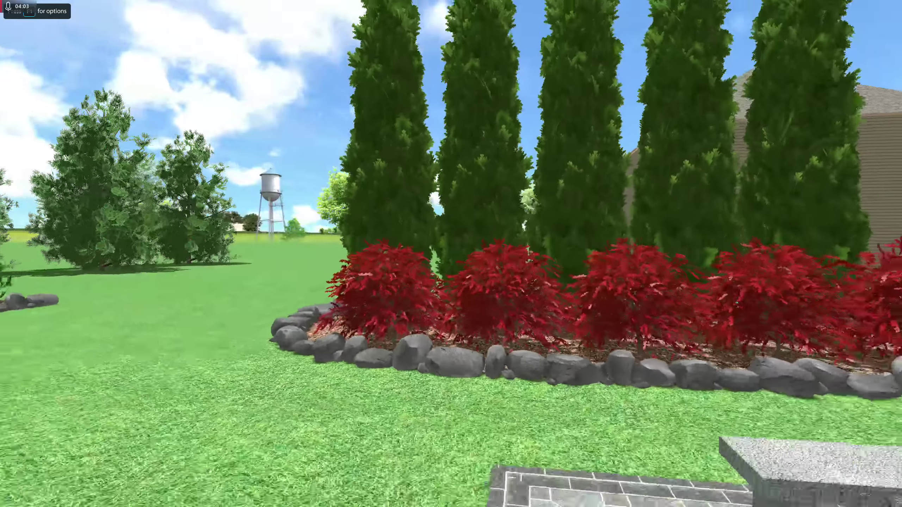
key(w)
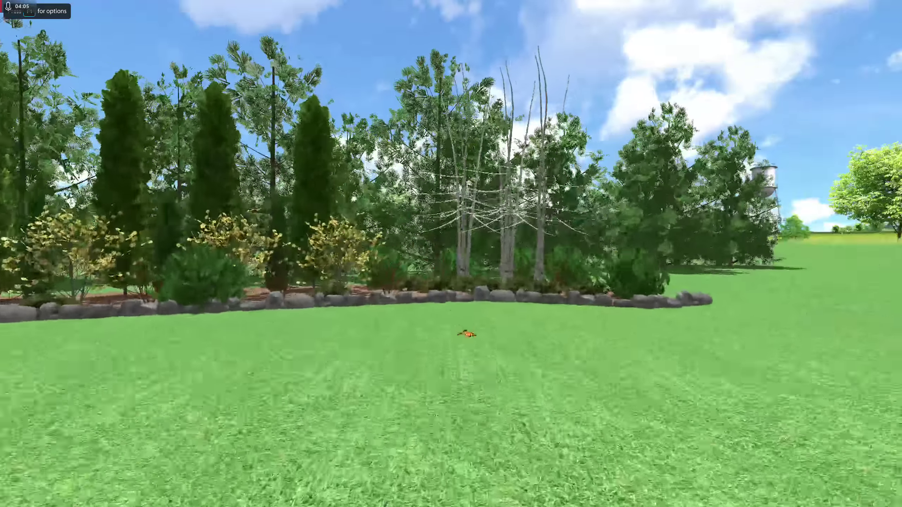
key(w)
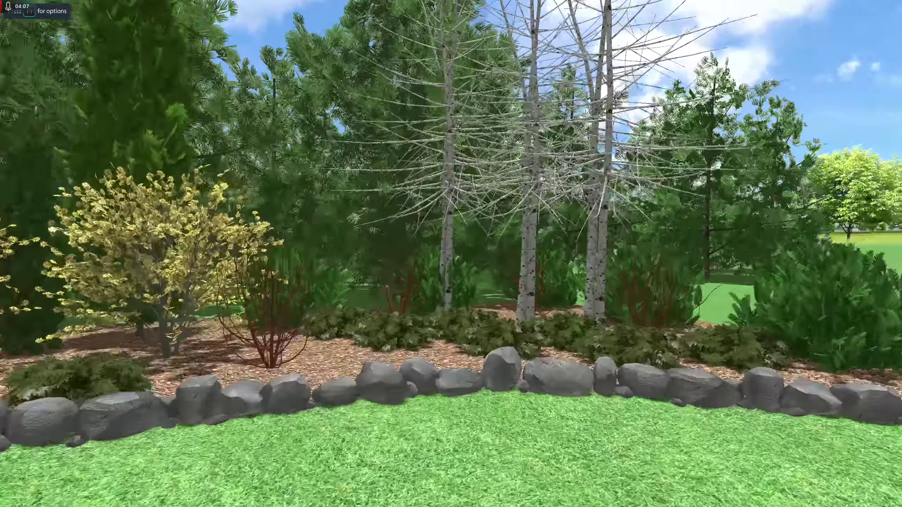
key(s)
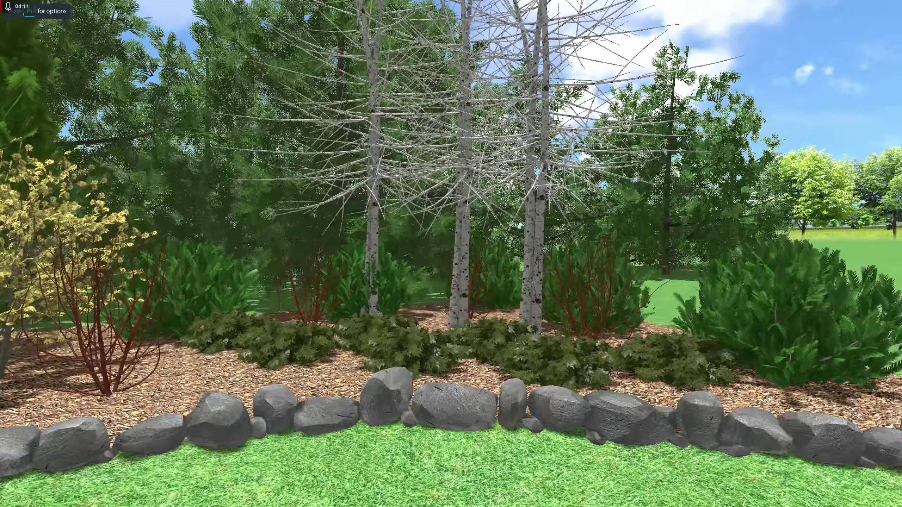
key(w)
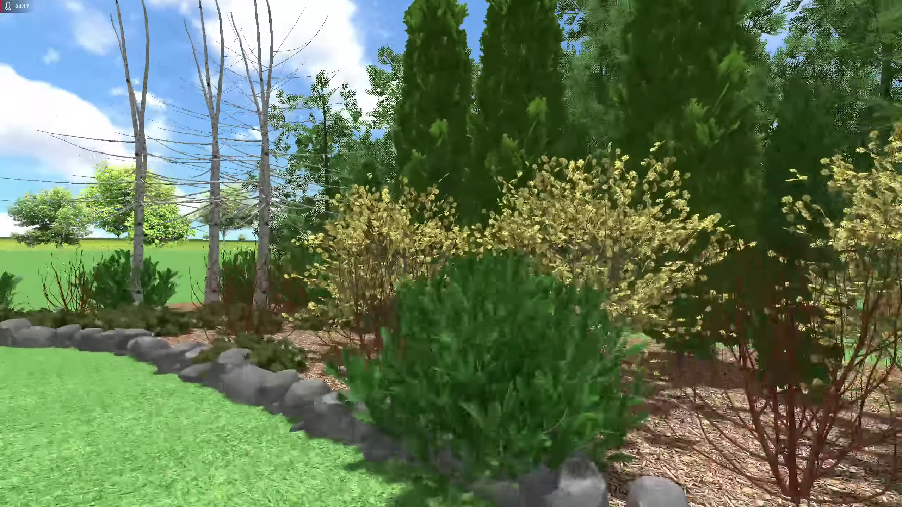
Walk to the rock-edged bed beside the house and view its winter trees and shrubs up close and from the patio
key(s)
key(a)
key(w)
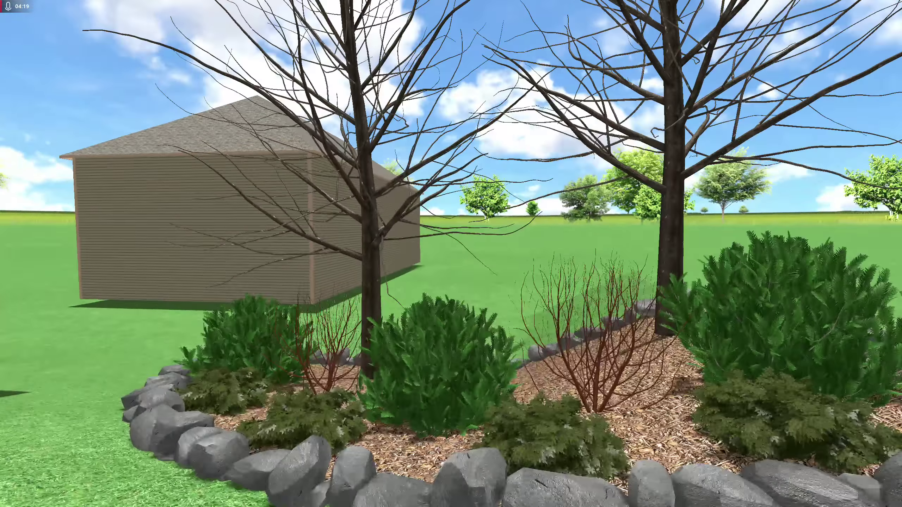
key(s)
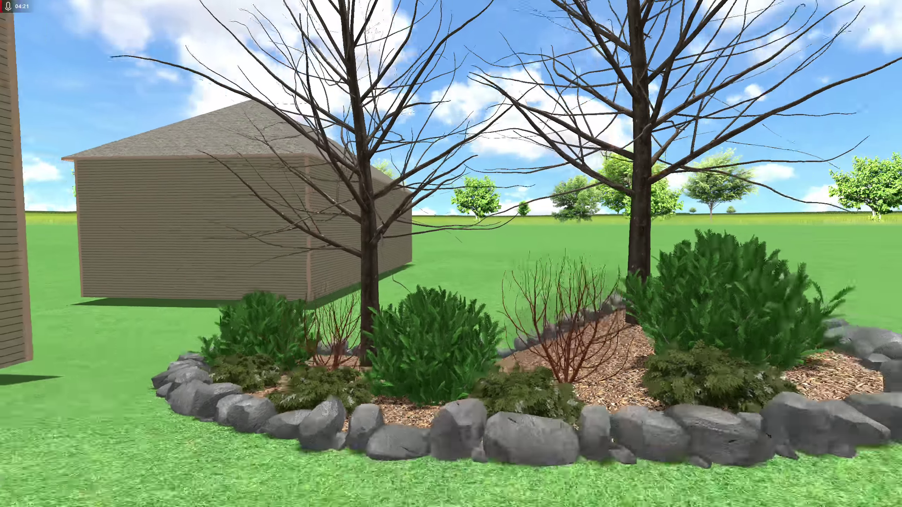
key(w)
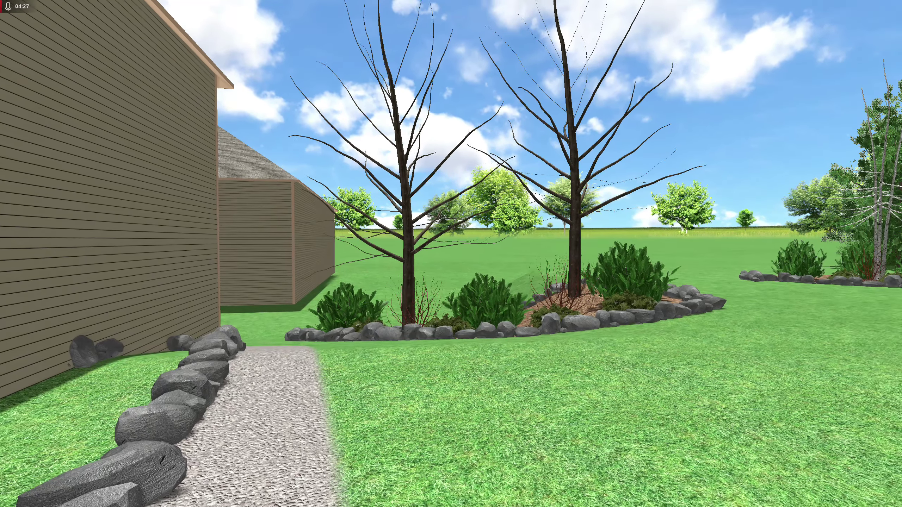
key(w)
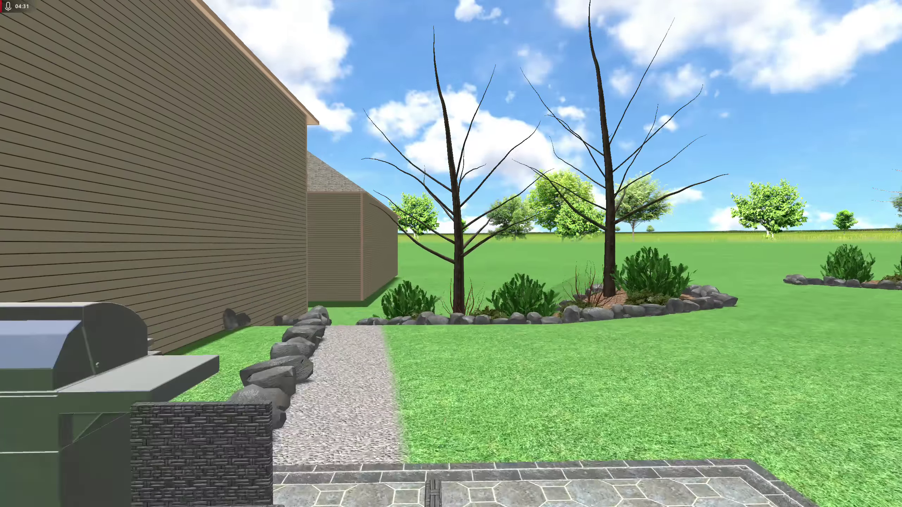
key(w)
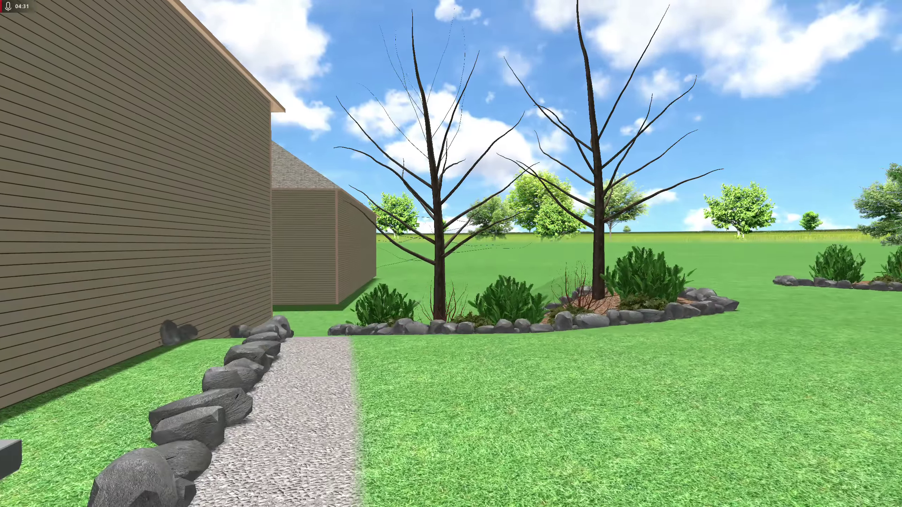
Walk around the house to view the driveway and front yard in winter, and return to the plan
key(w)
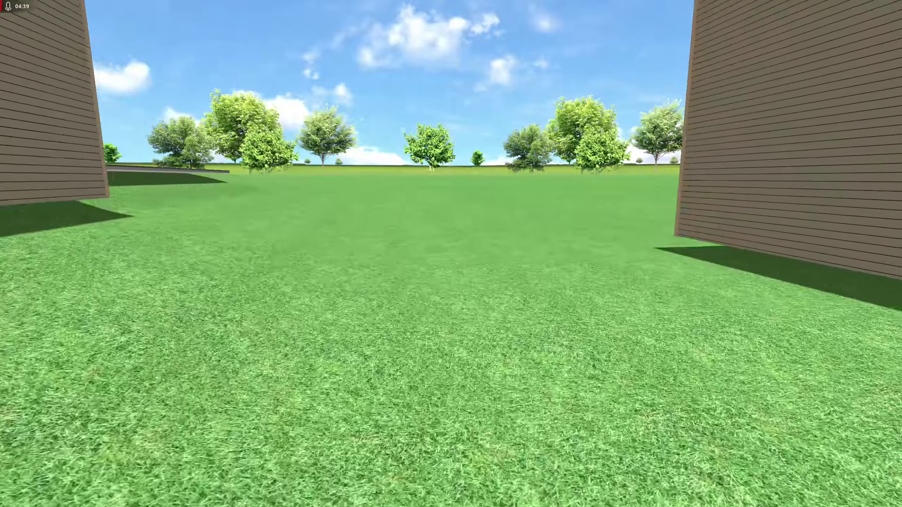
key(w)
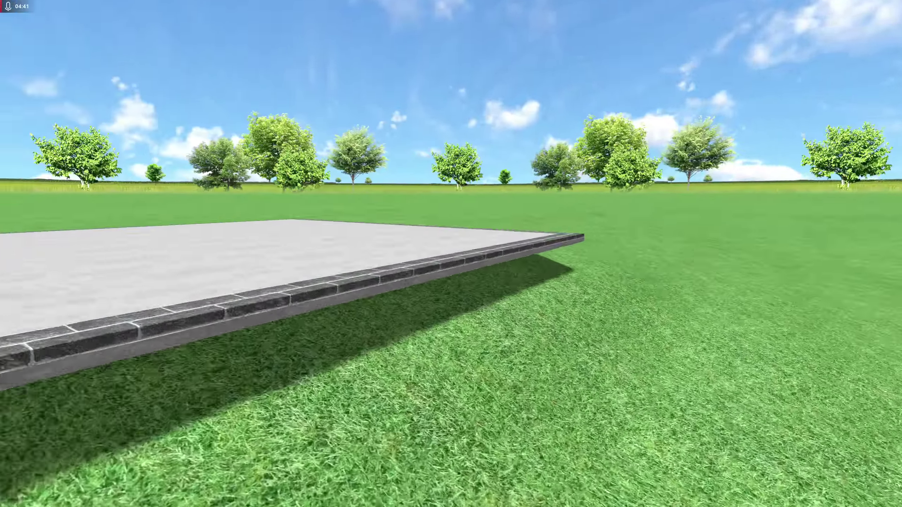
key(s)
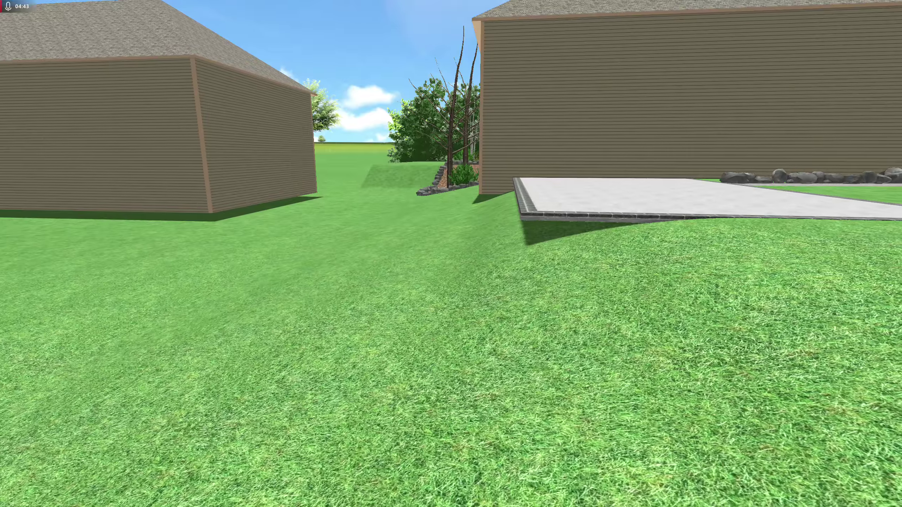
key(s)
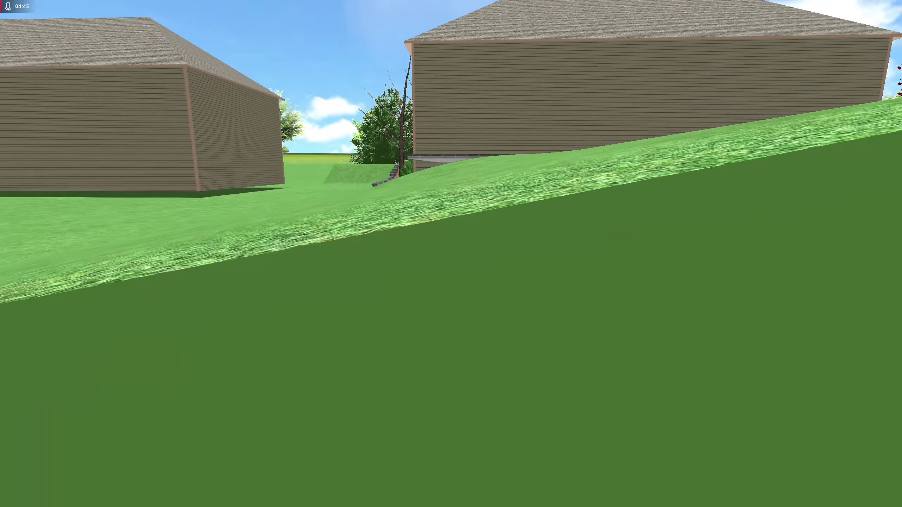
key(w)
key(w)
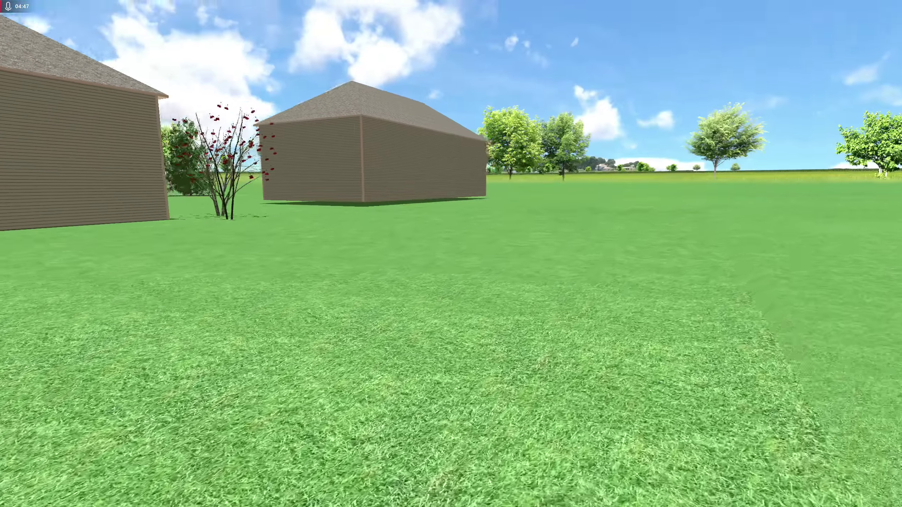
key(Escape)
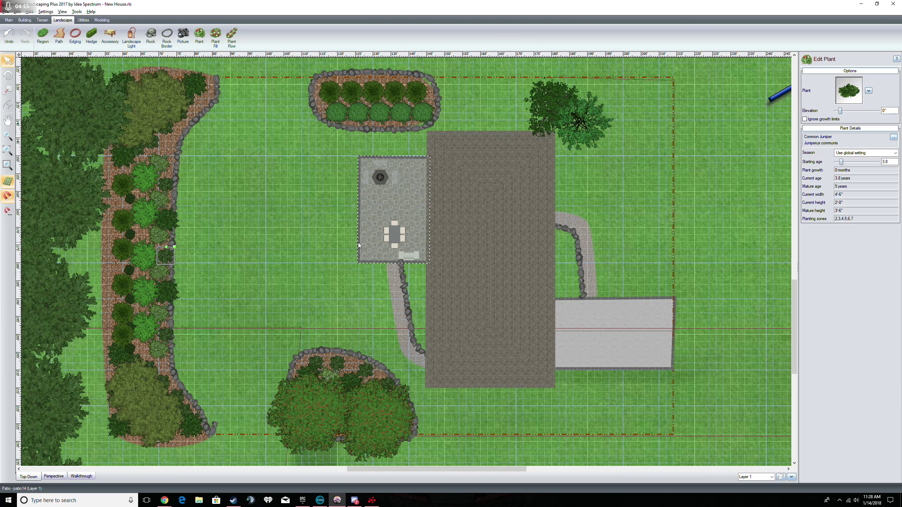
key(ctrl+shift+s)
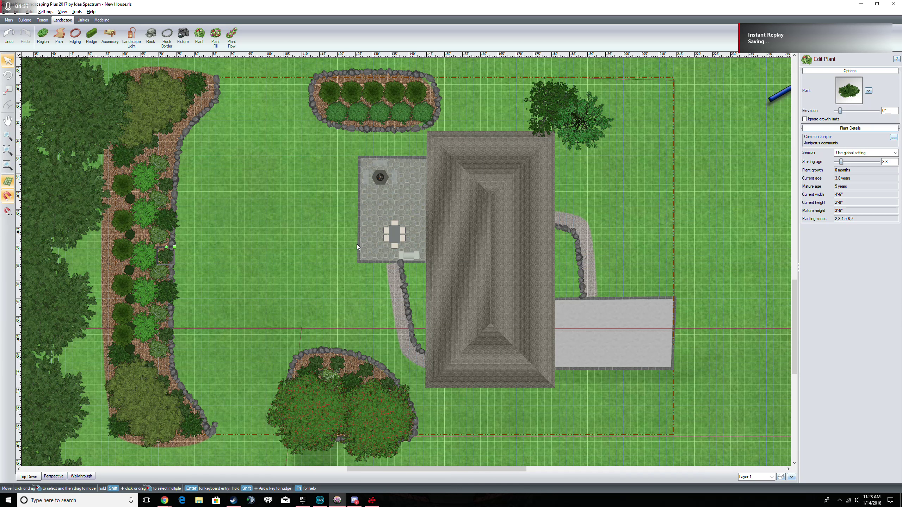